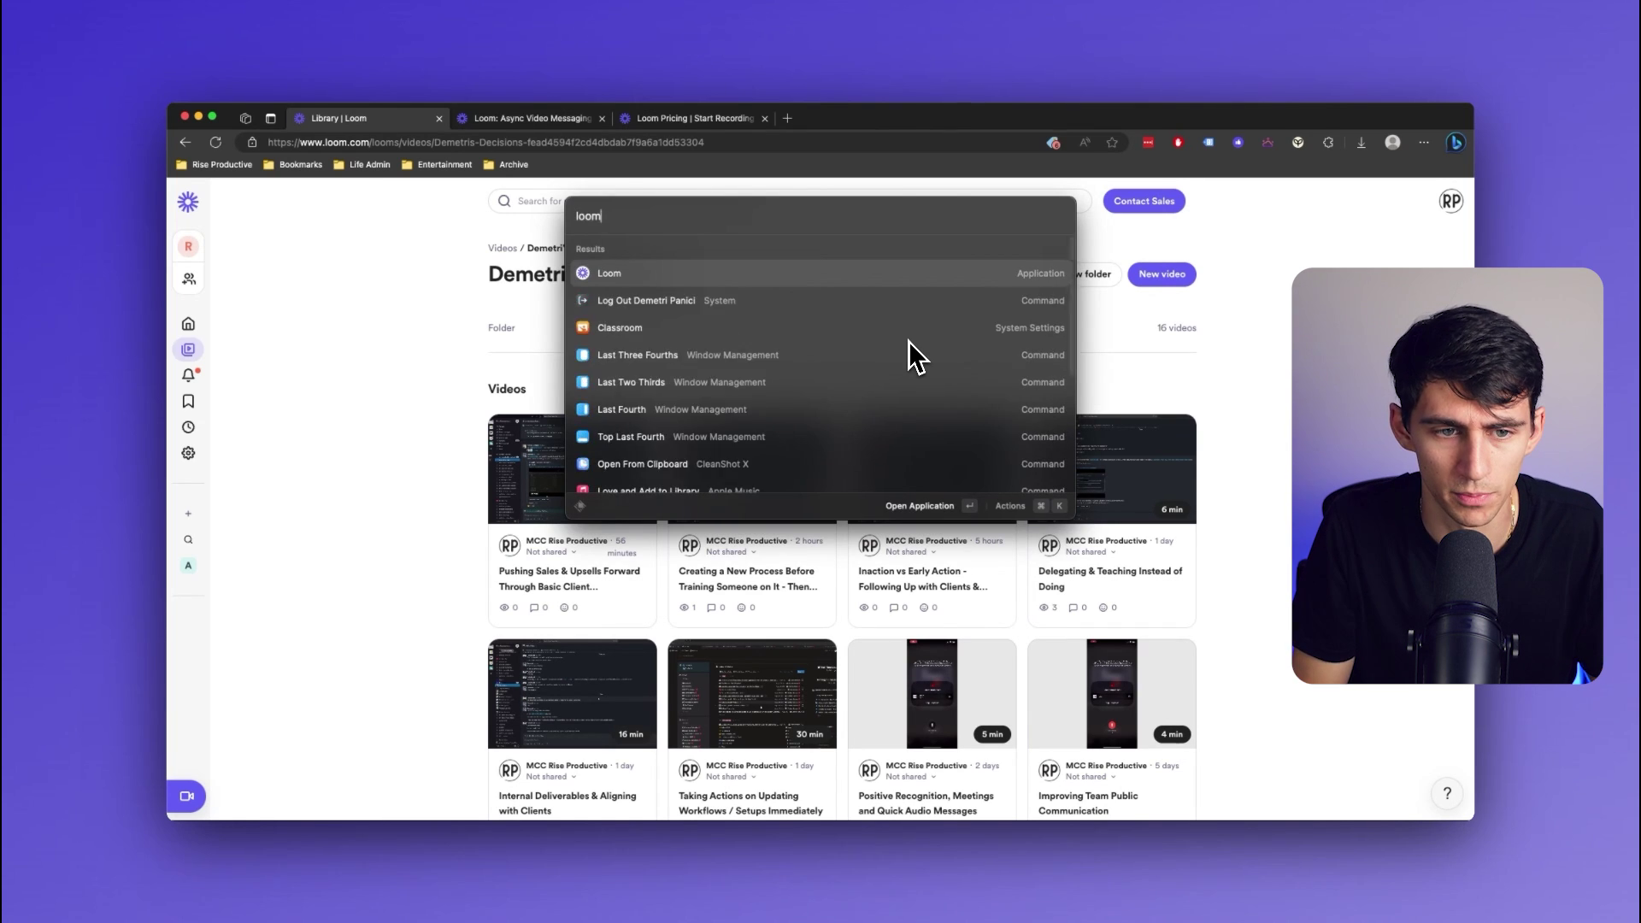
Step: Start a full-screen Loom recording, then browse My Library into the Demetri's Decisions folder
key(Return)
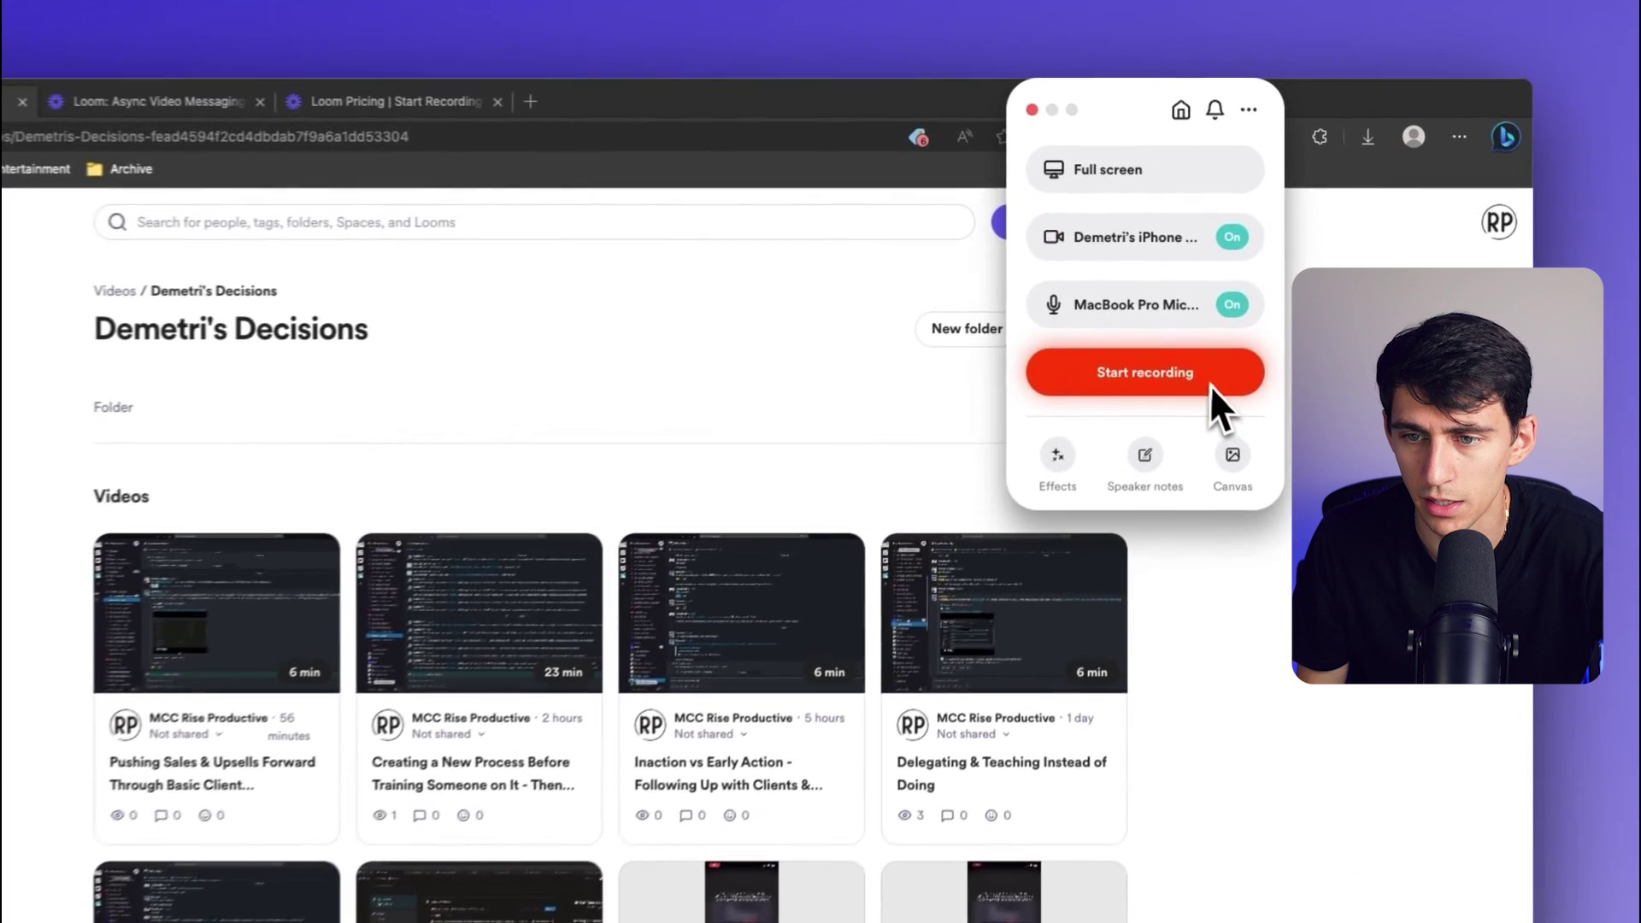
click(1239, 309)
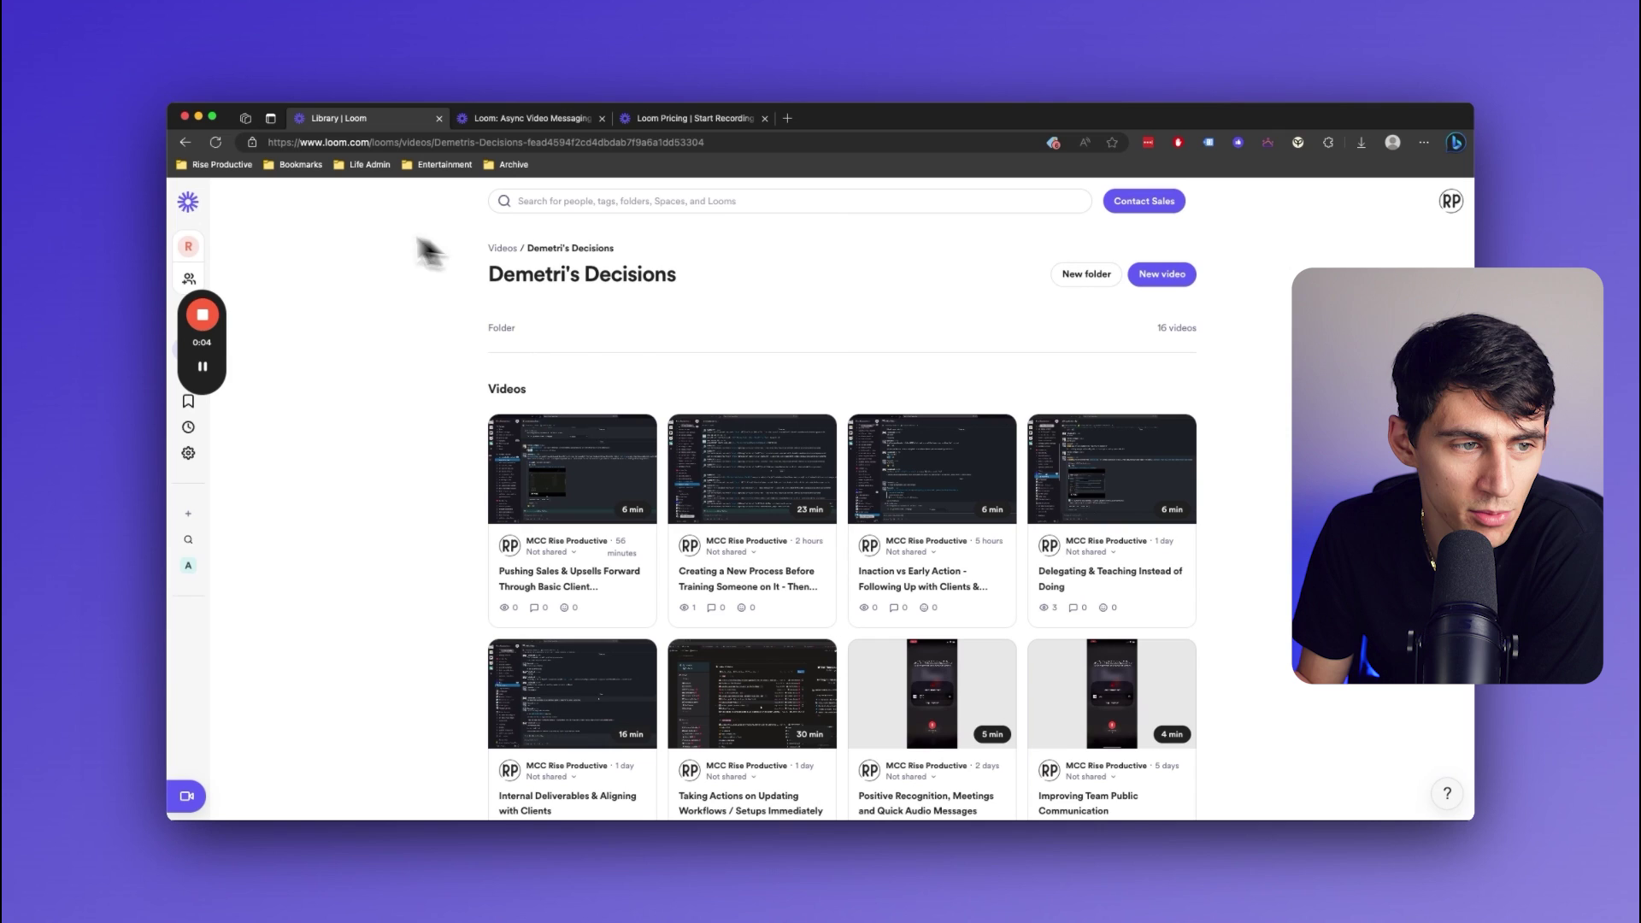
mouse_move(194, 214)
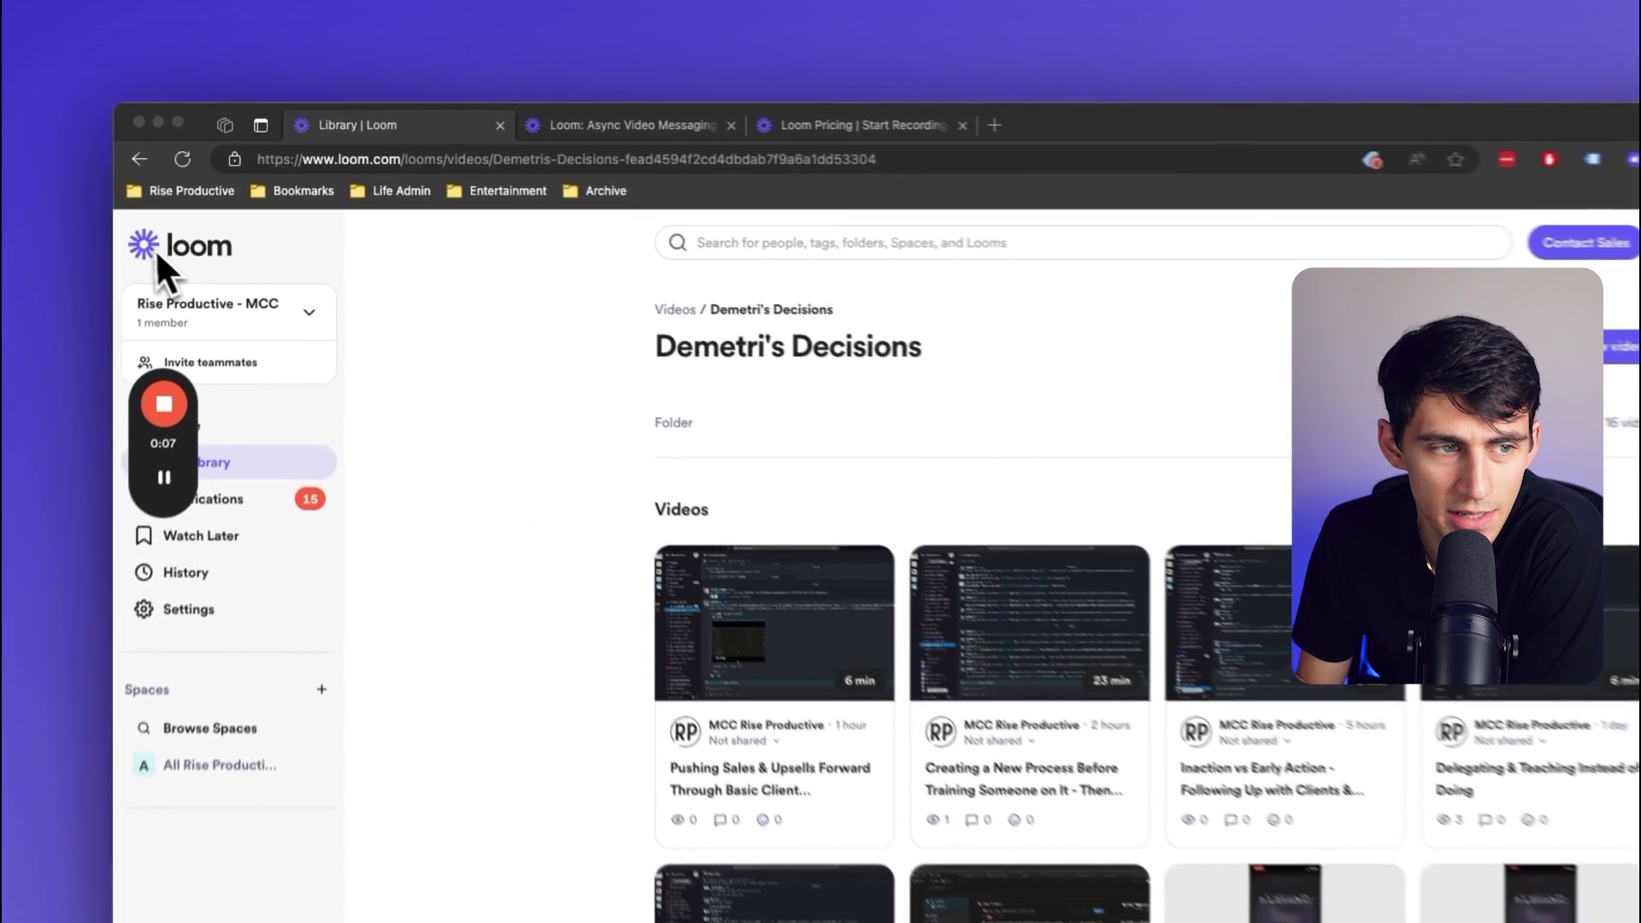
click(147, 248)
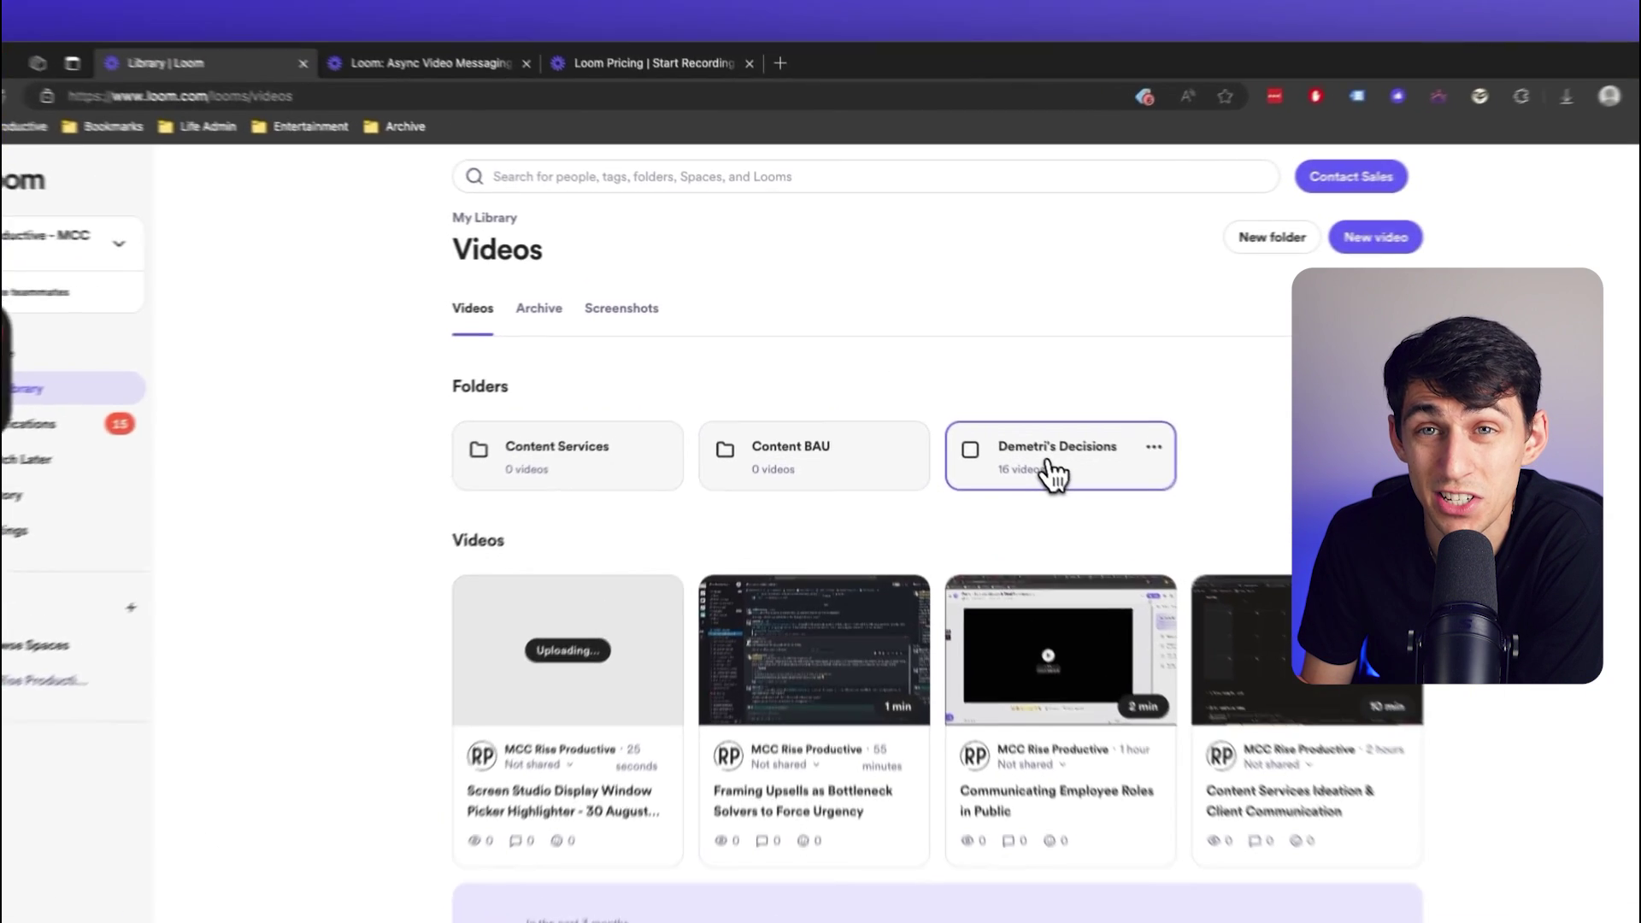
click(985, 412)
scroll(830, 402, down, 5)
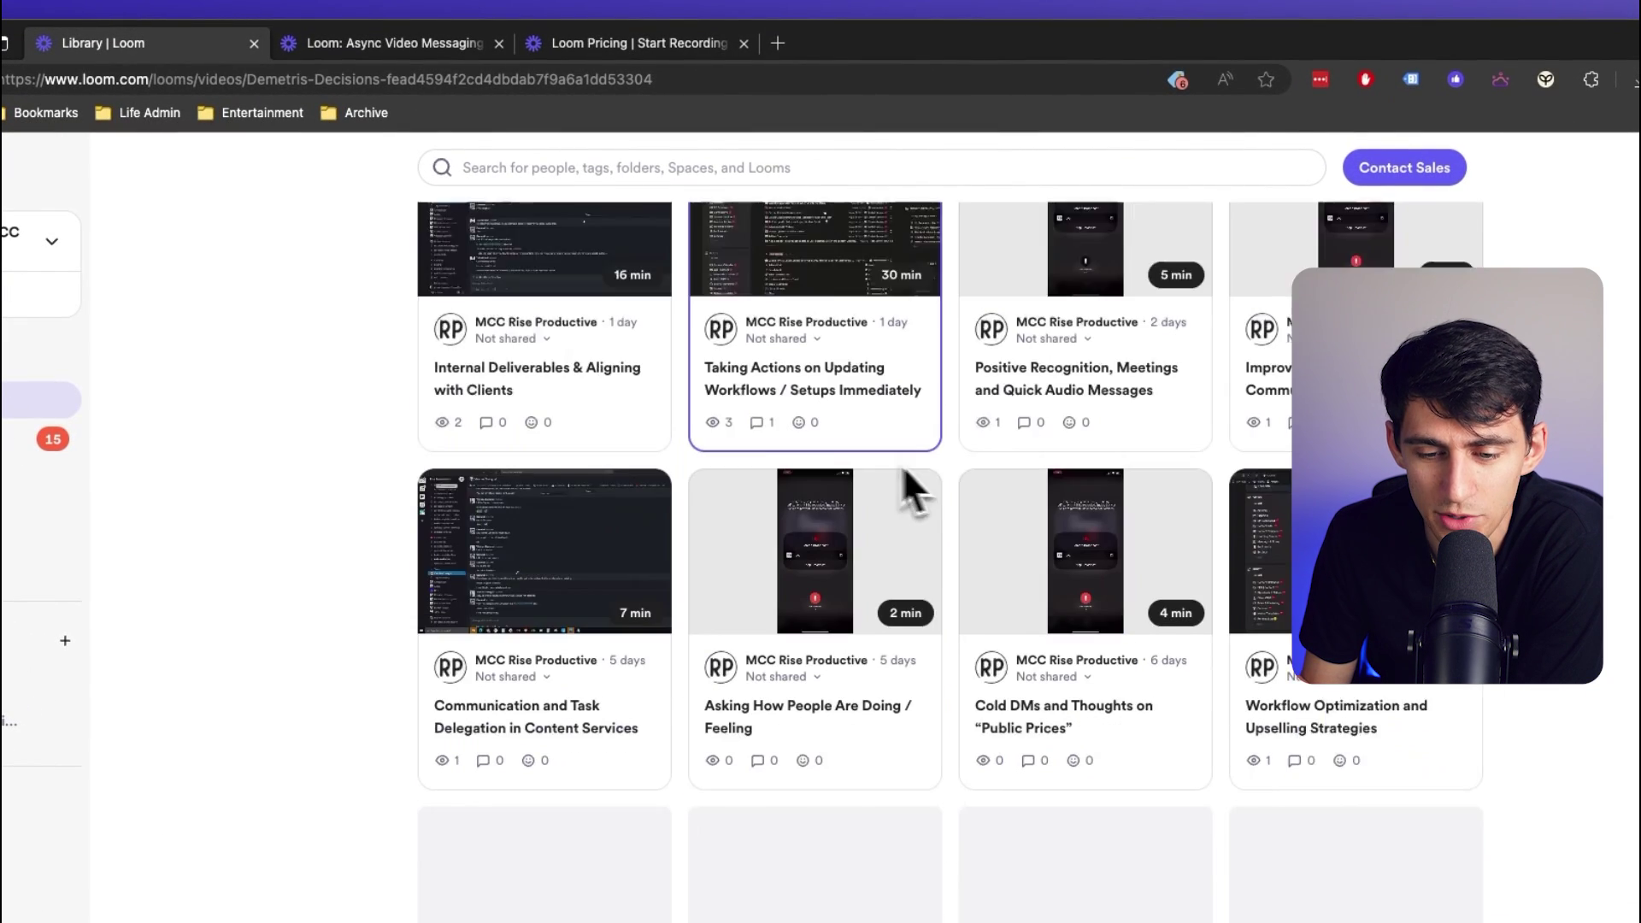
scroll(1016, 599, up, 8)
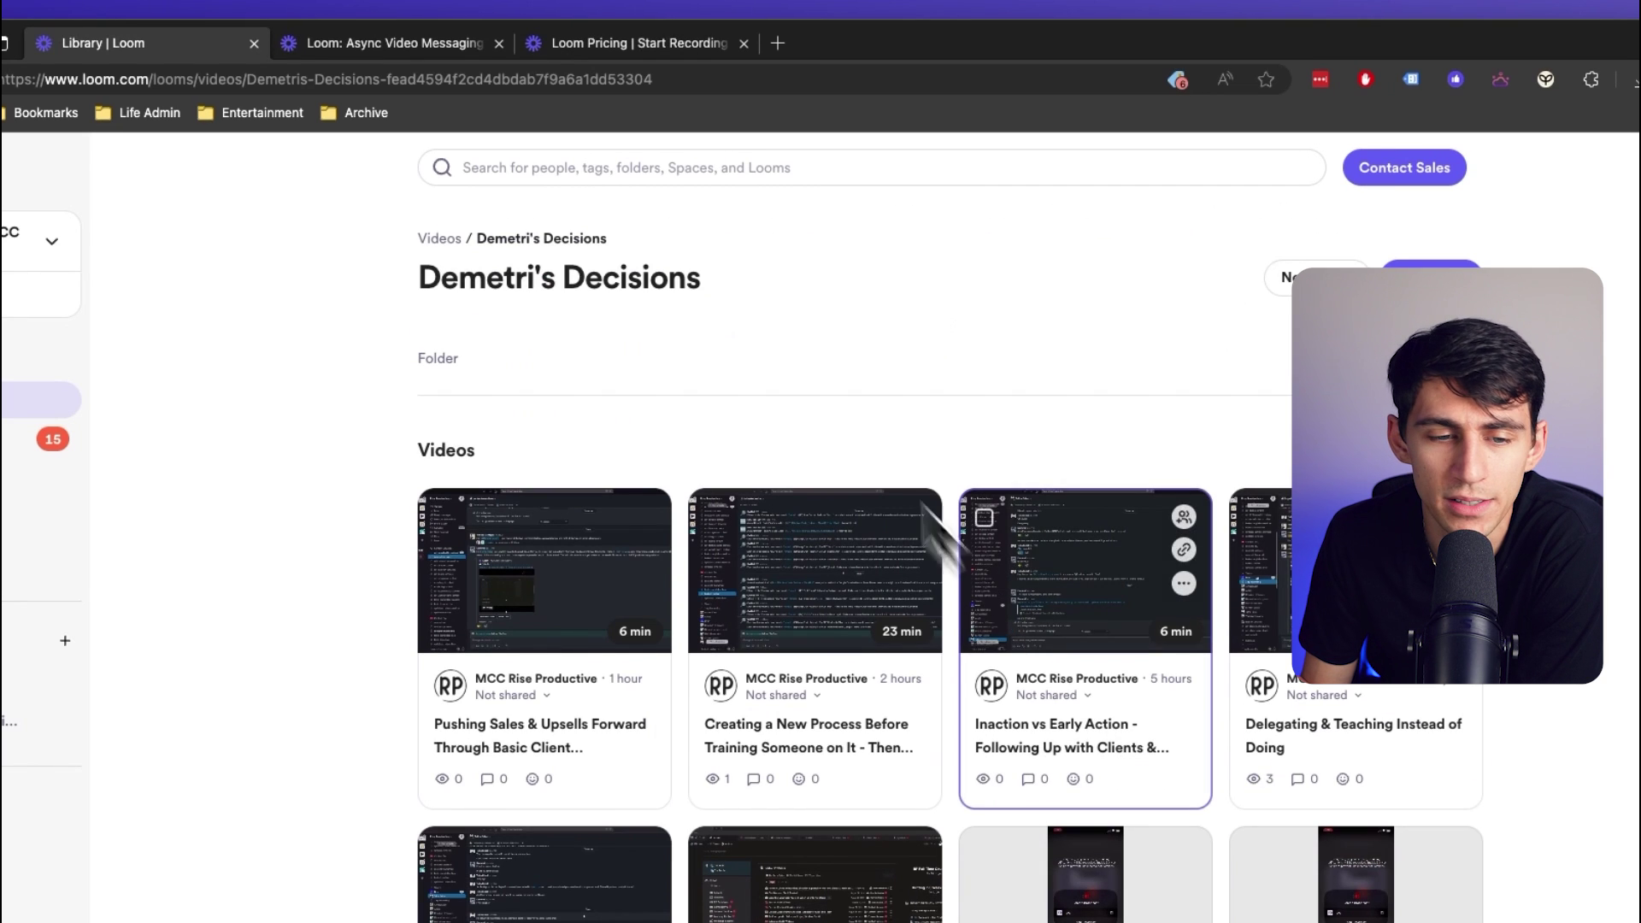
Step: Retitle the new recording to 'Demetri's Decisions Section' after dismissing the clipboard prompt
key(super+bracketleft)
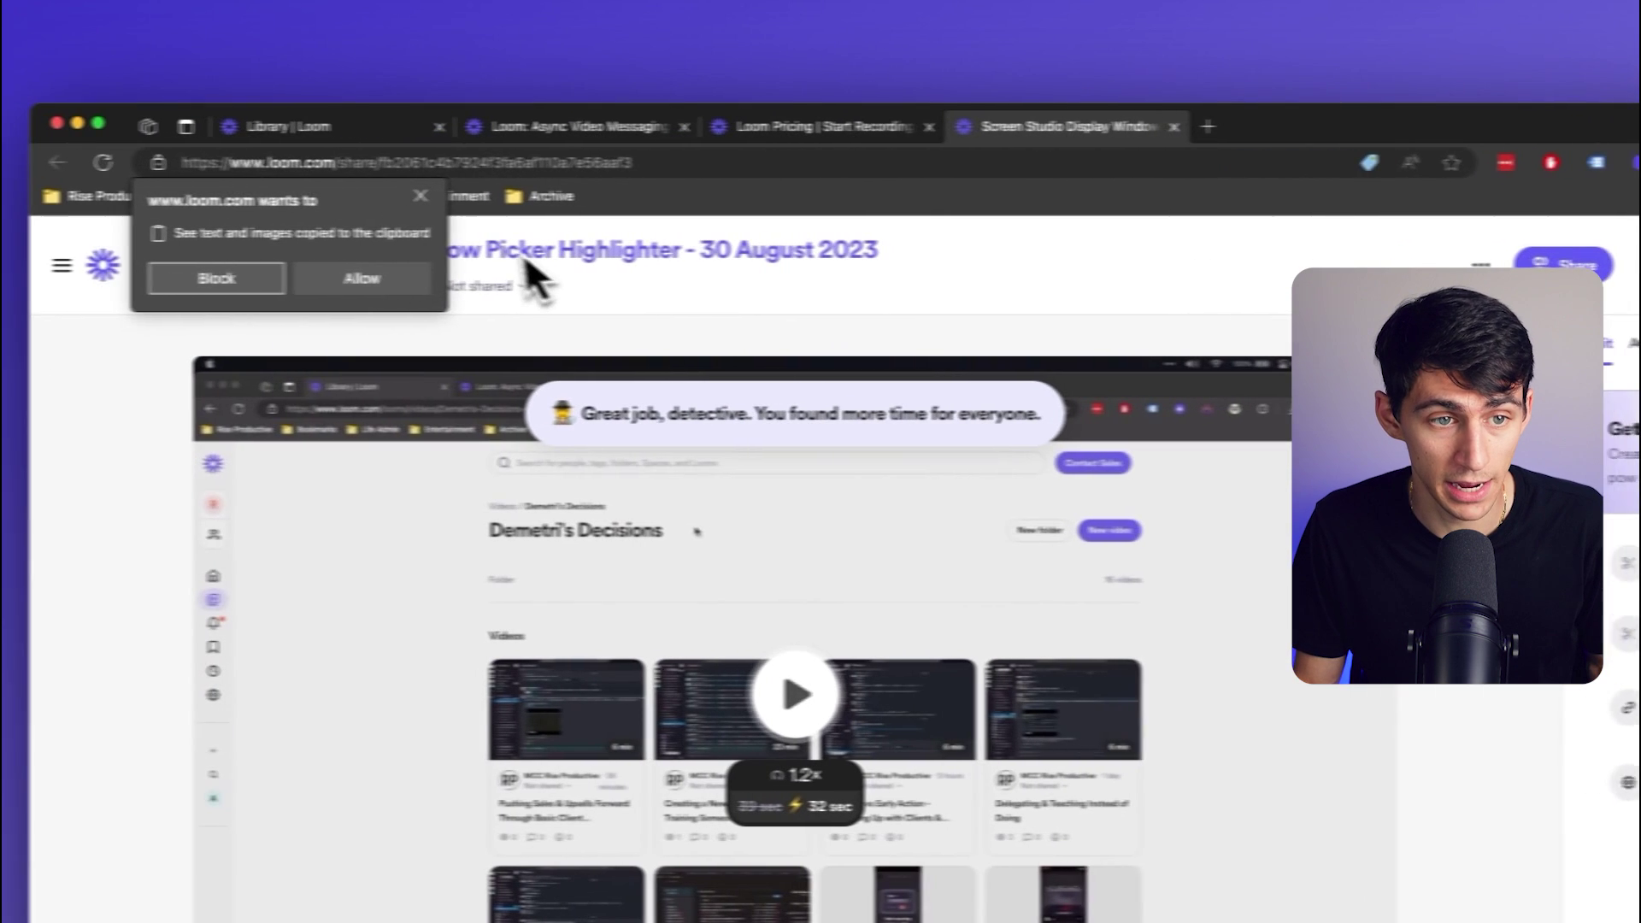
click(484, 214)
click(542, 257)
text(Demetri's Decis)
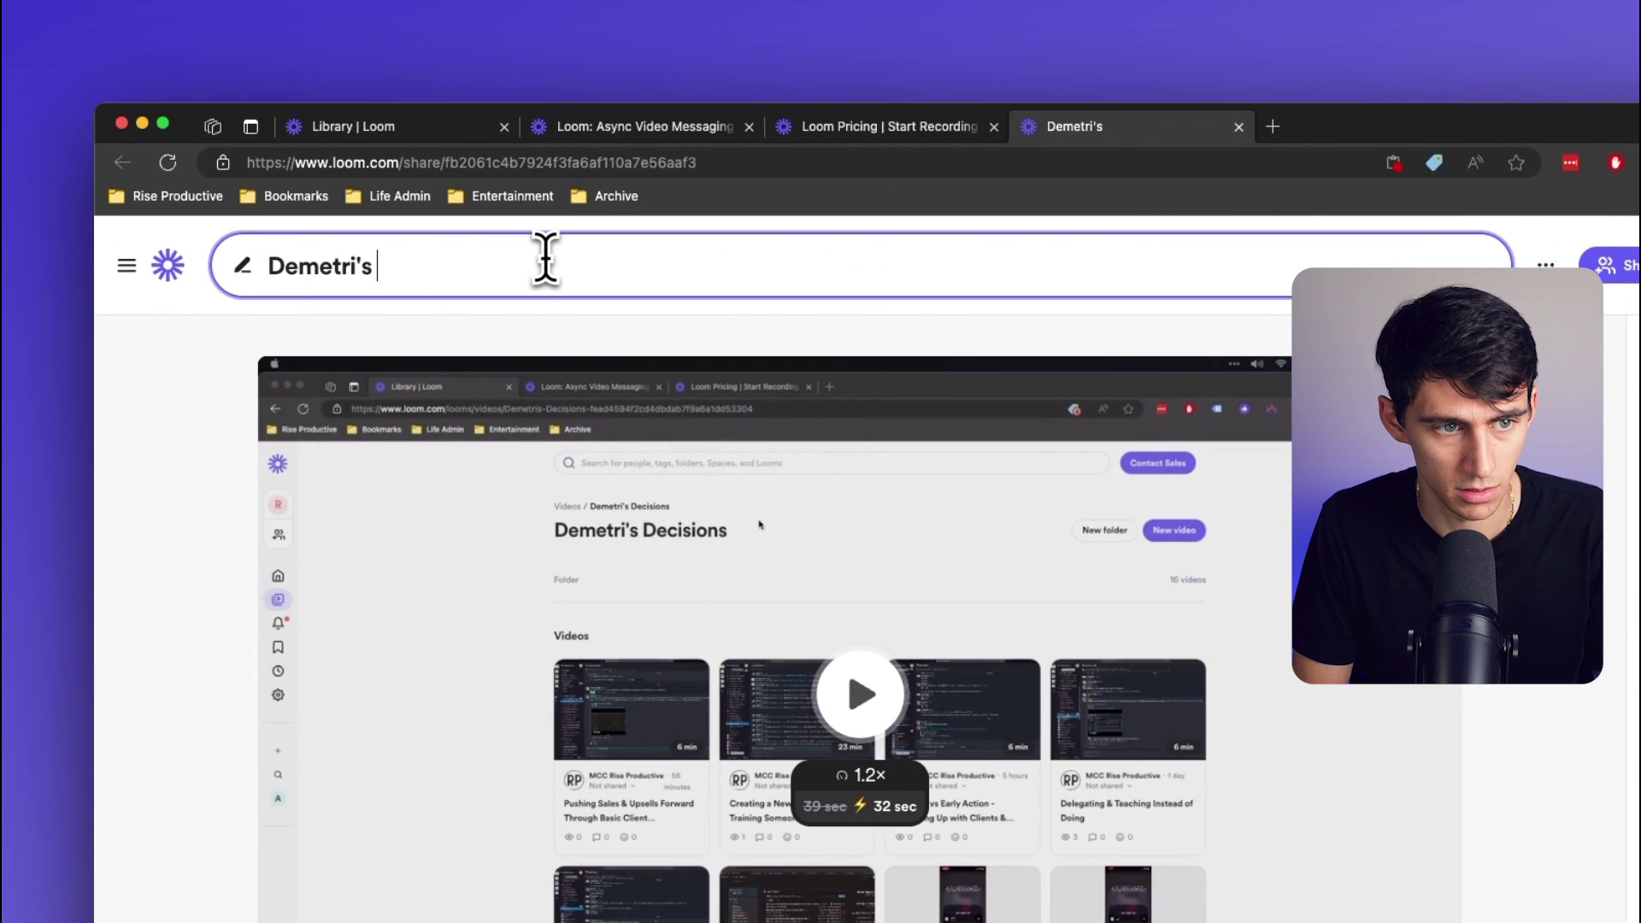
text(ions Section)
key(Return)
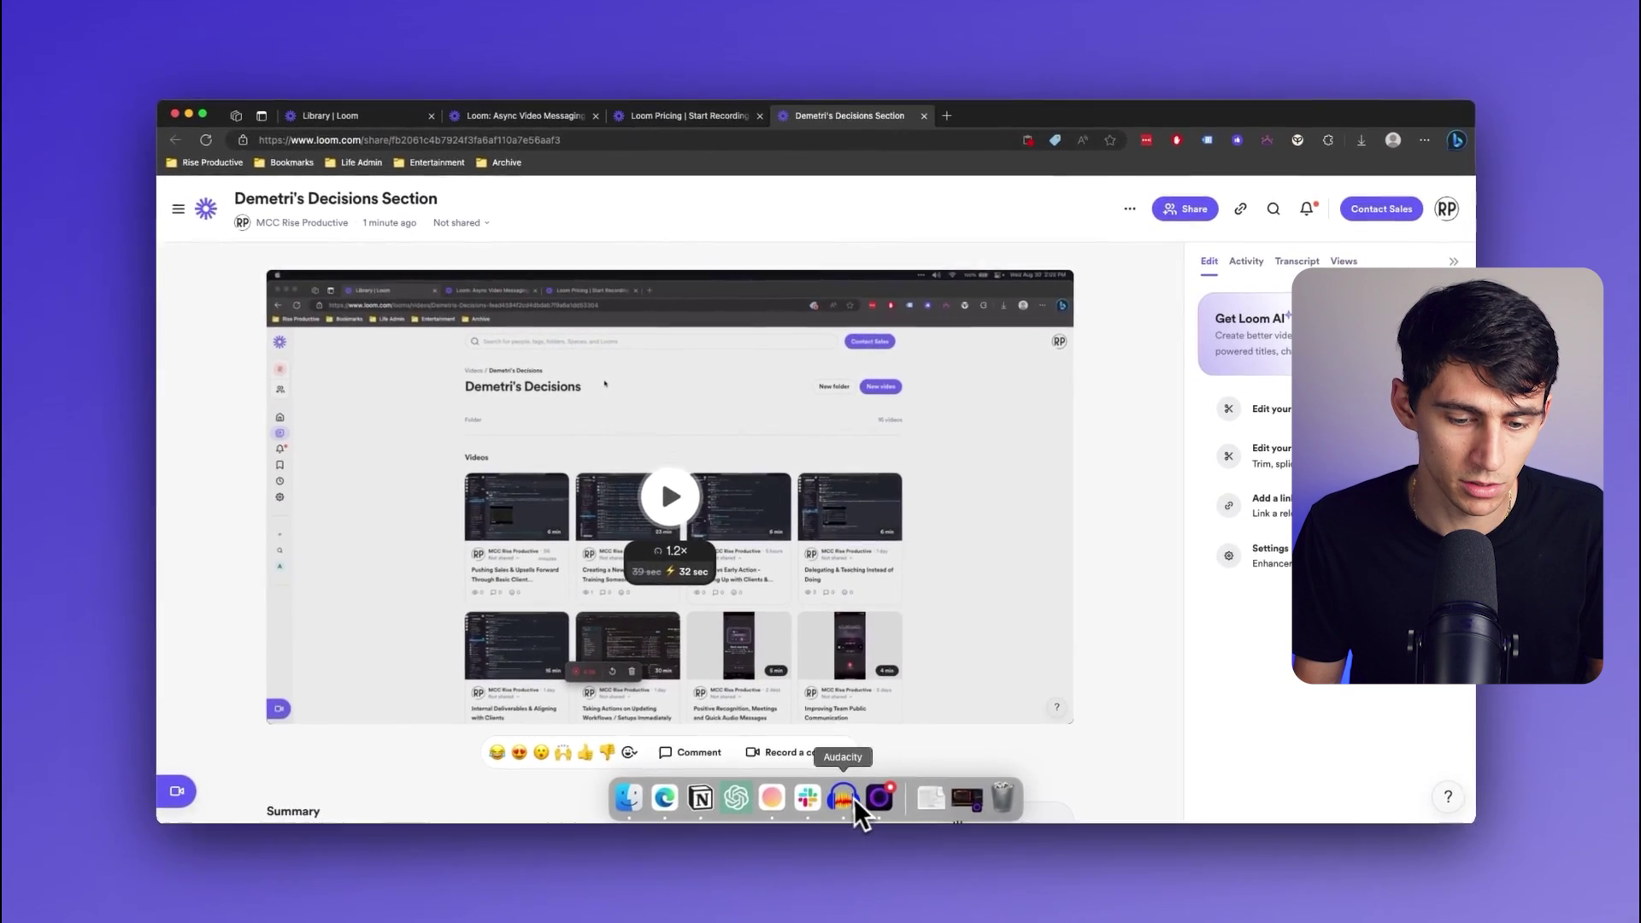
Step: Post the video link in Slack with the note 'here is a new loom for you to watch'
click(851, 806)
key(super+v)
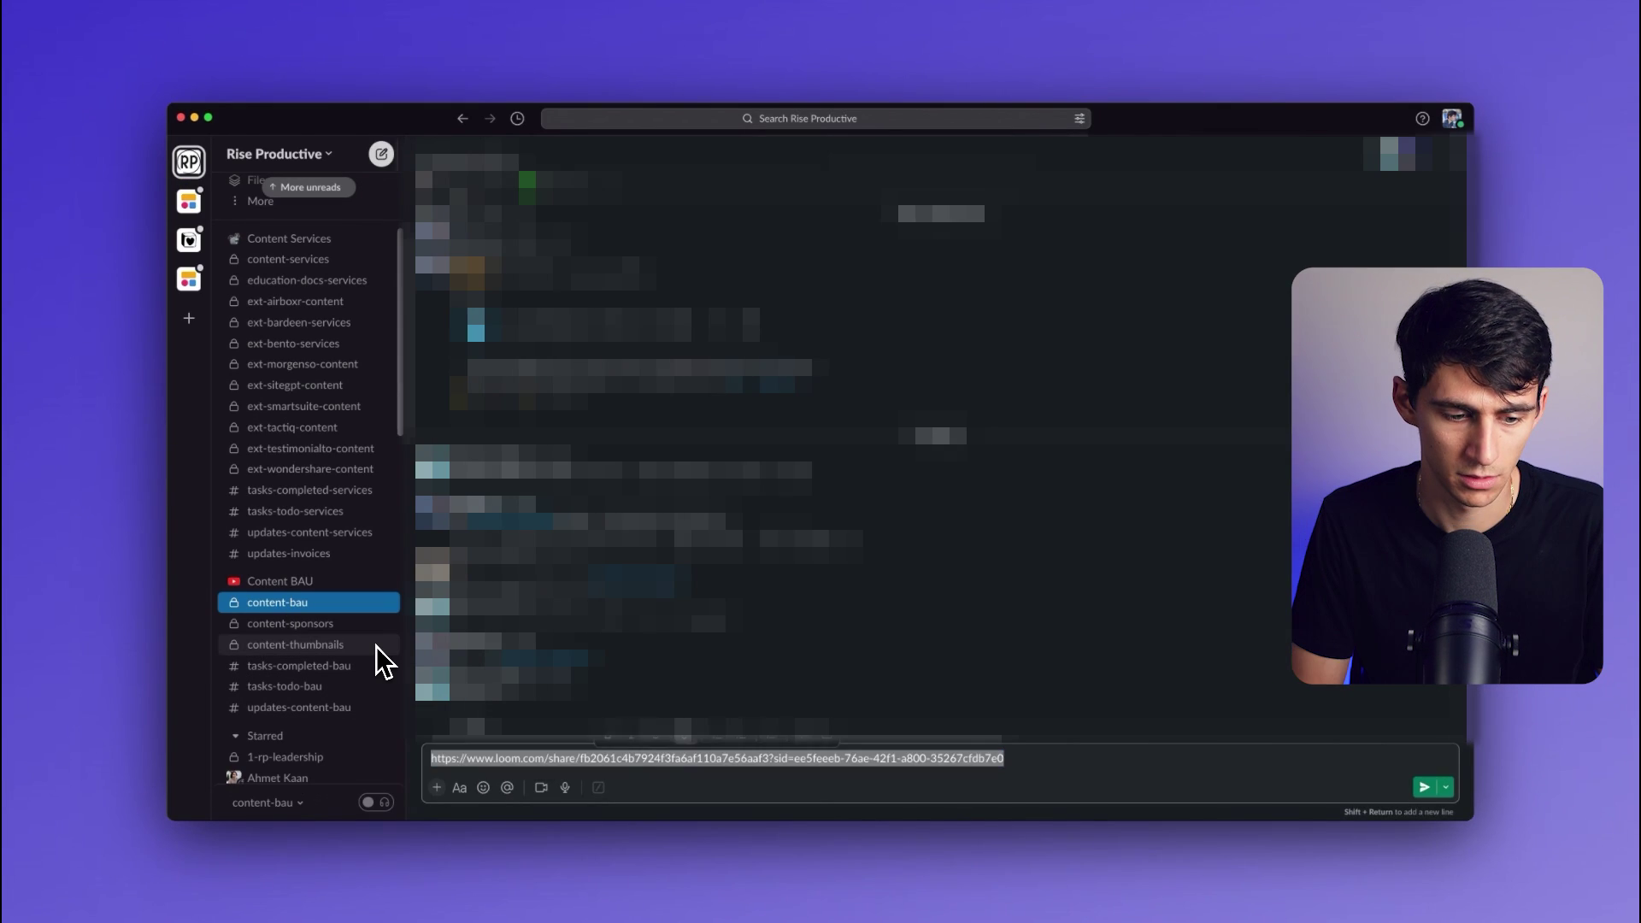
text(here is a new loom f)
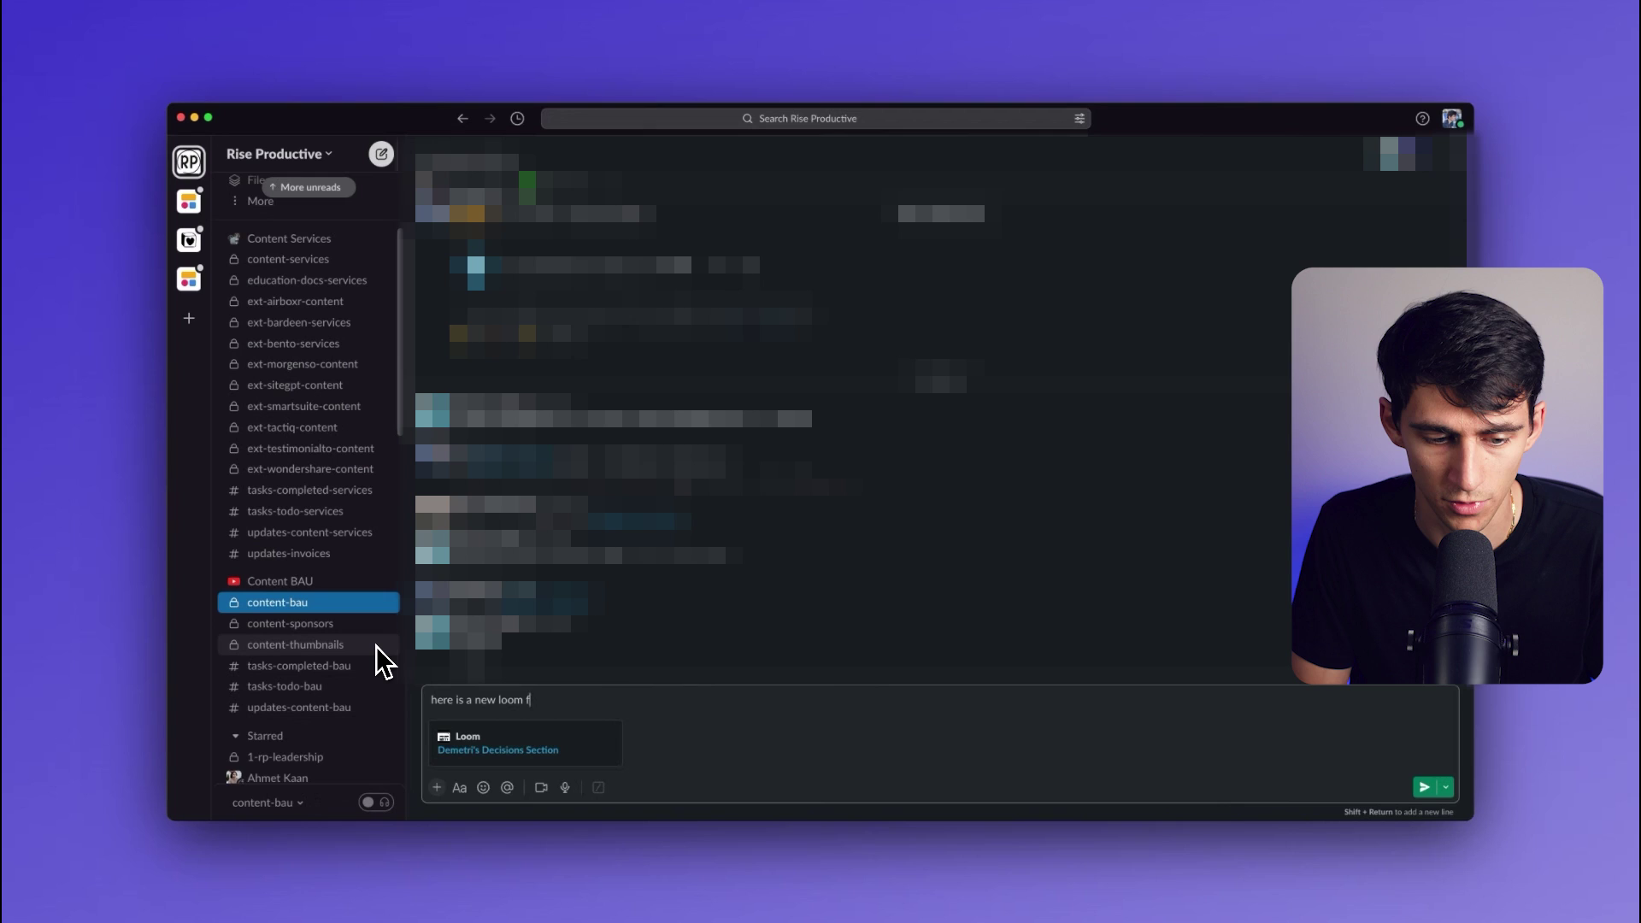
text(or you to watch)
key(Return)
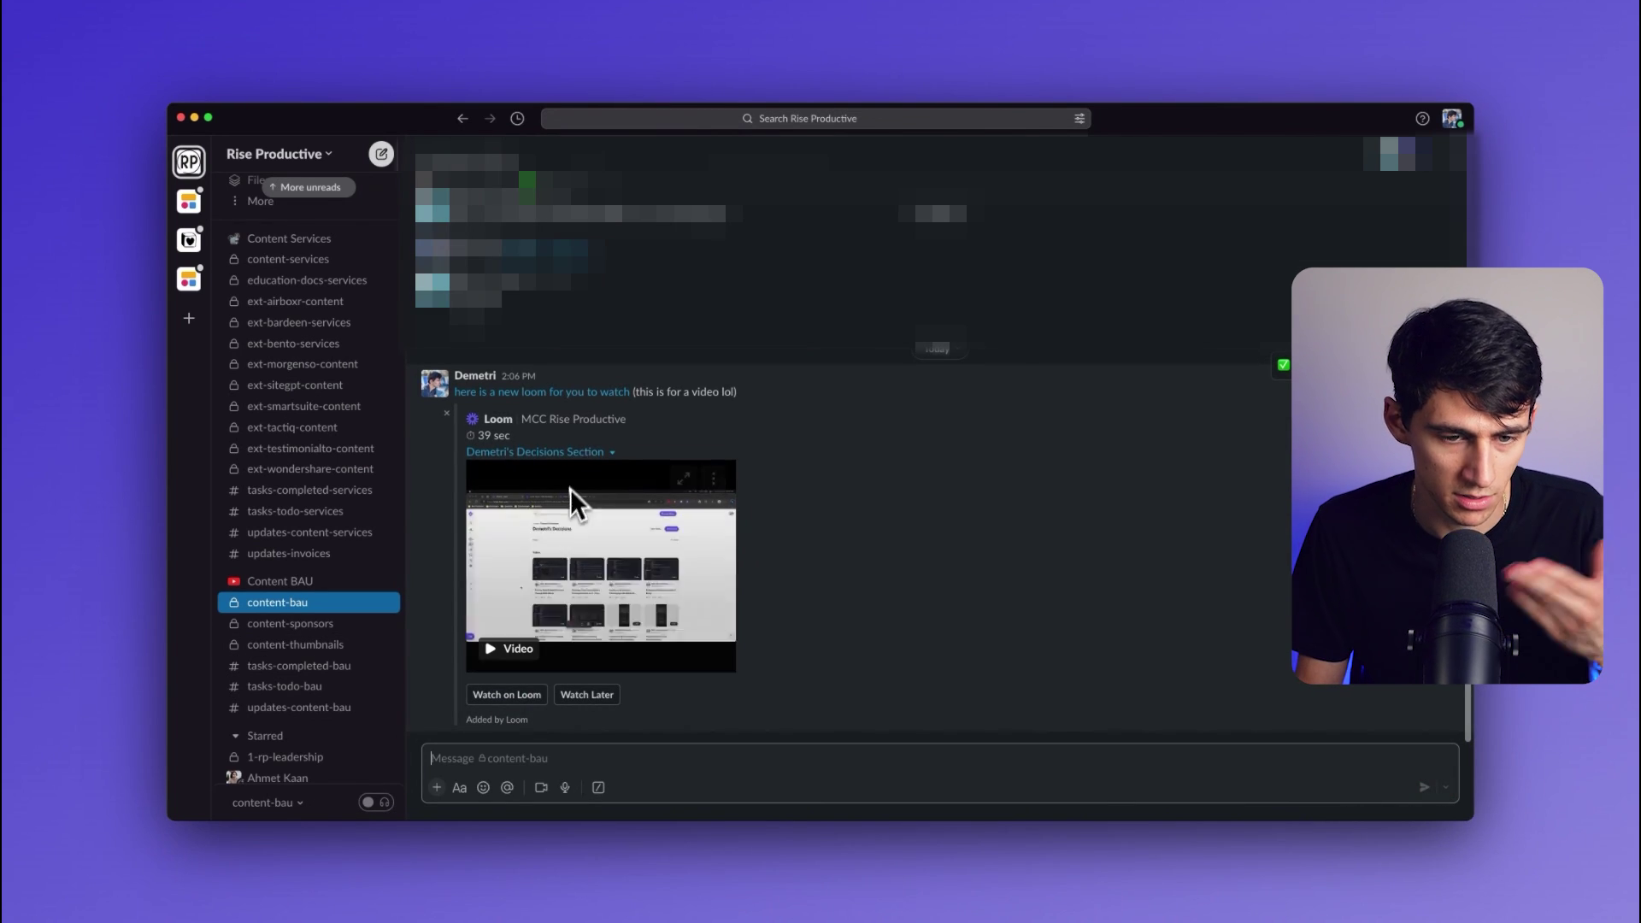
Step: Play the embedded Loom video fullscreen, then return it to inline size
click(513, 654)
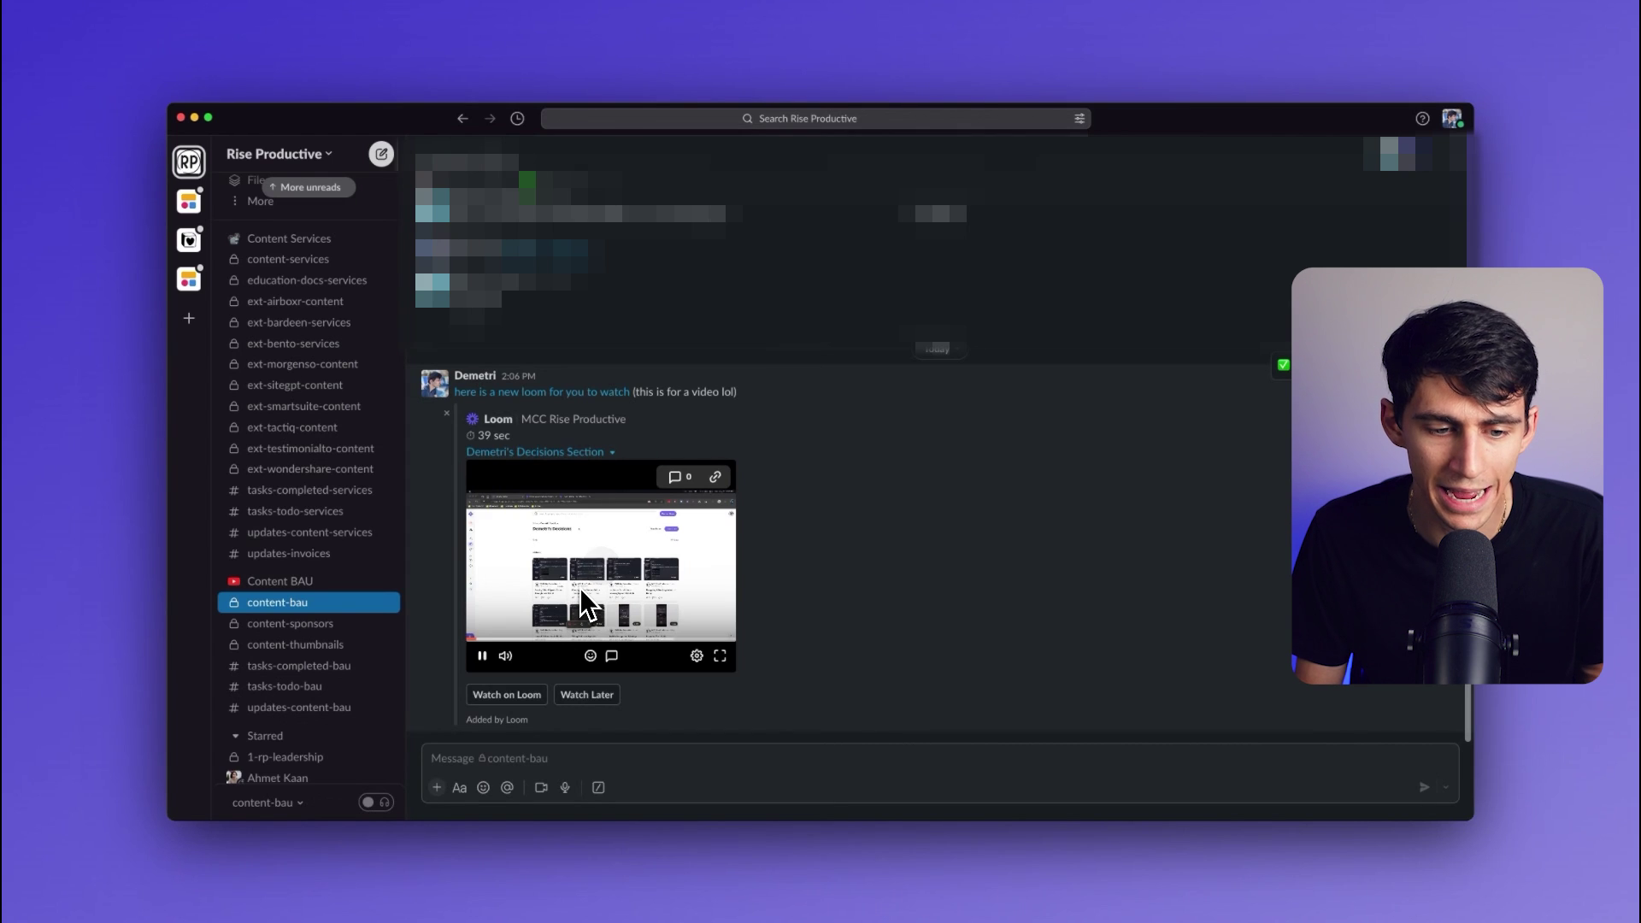
click(720, 655)
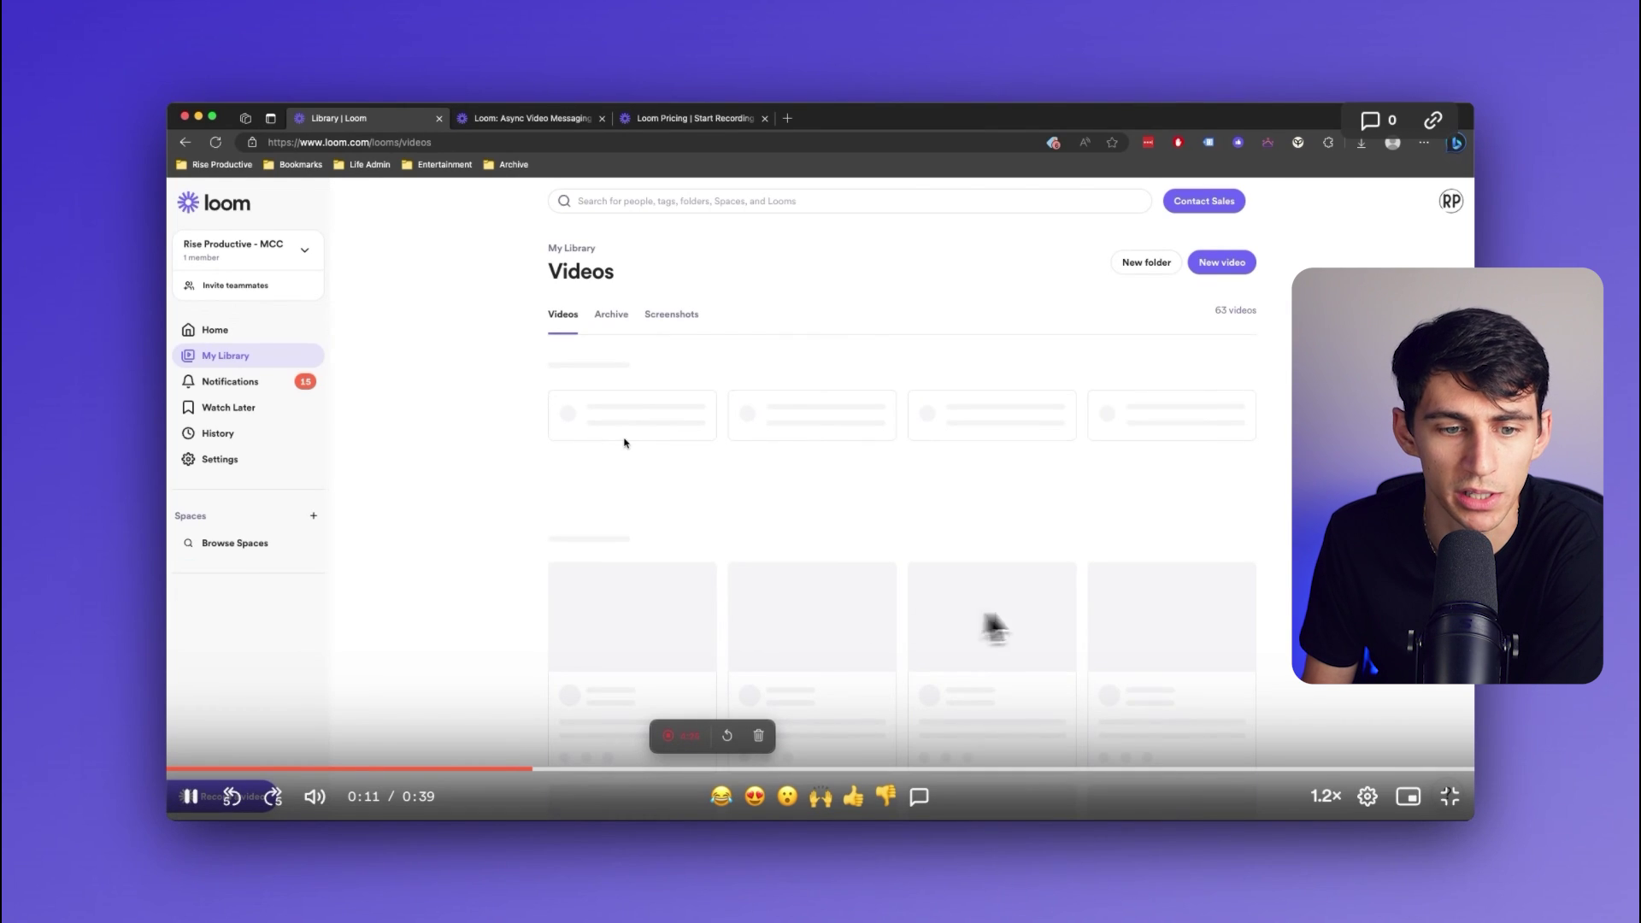
click(1465, 816)
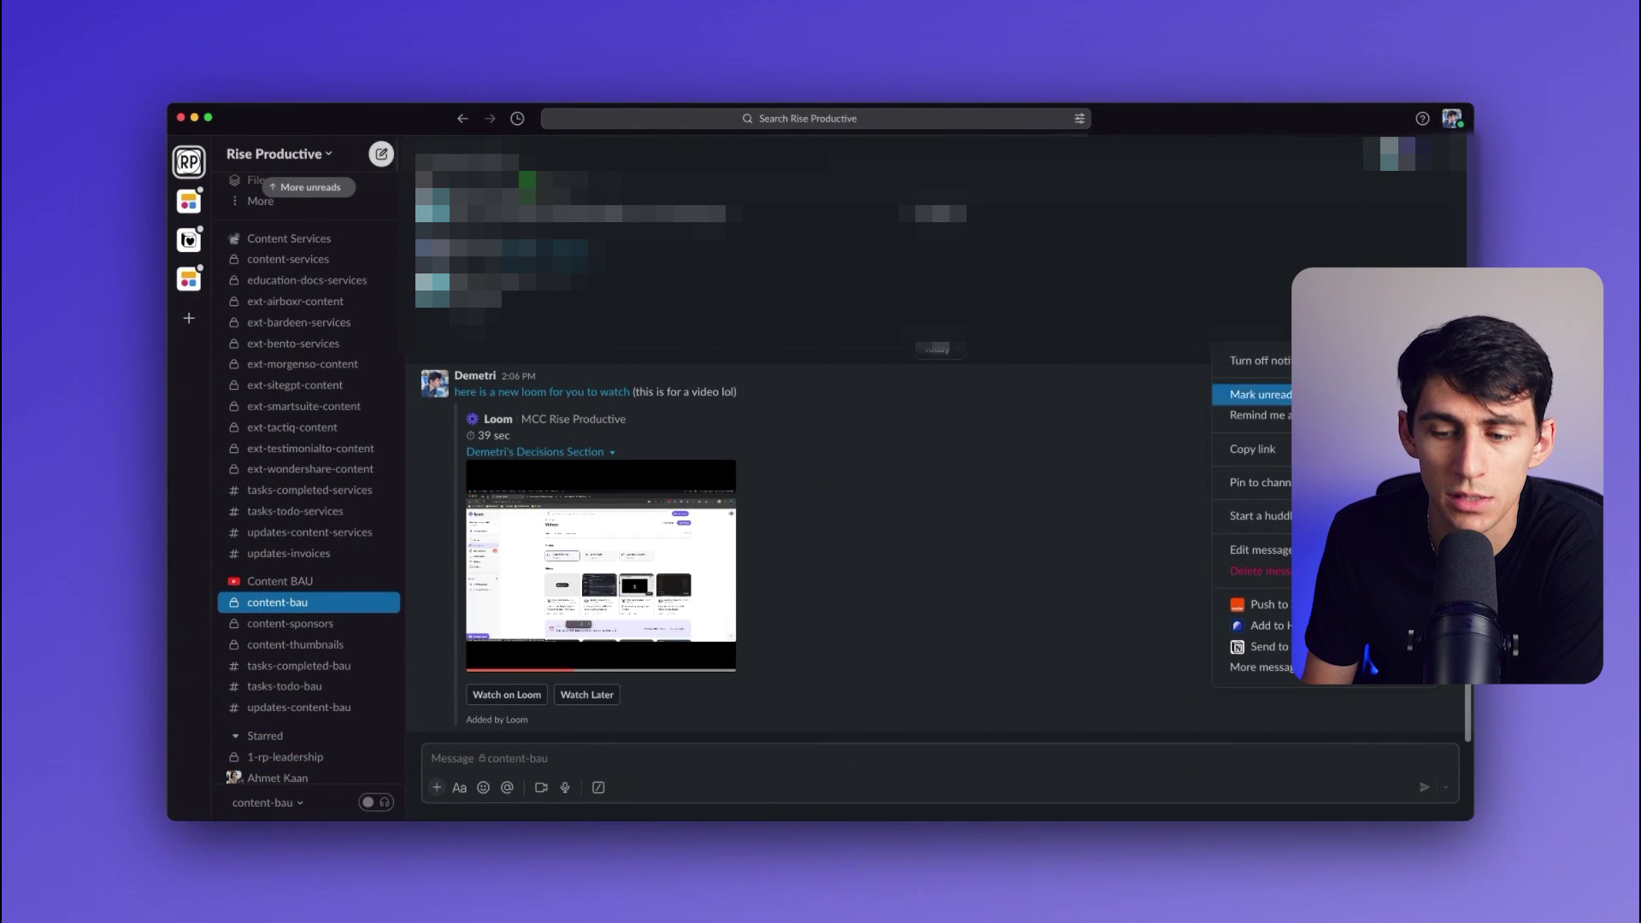
Step: Delete the posted Slack message and bring the Loom video page back
click(1284, 586)
click(987, 519)
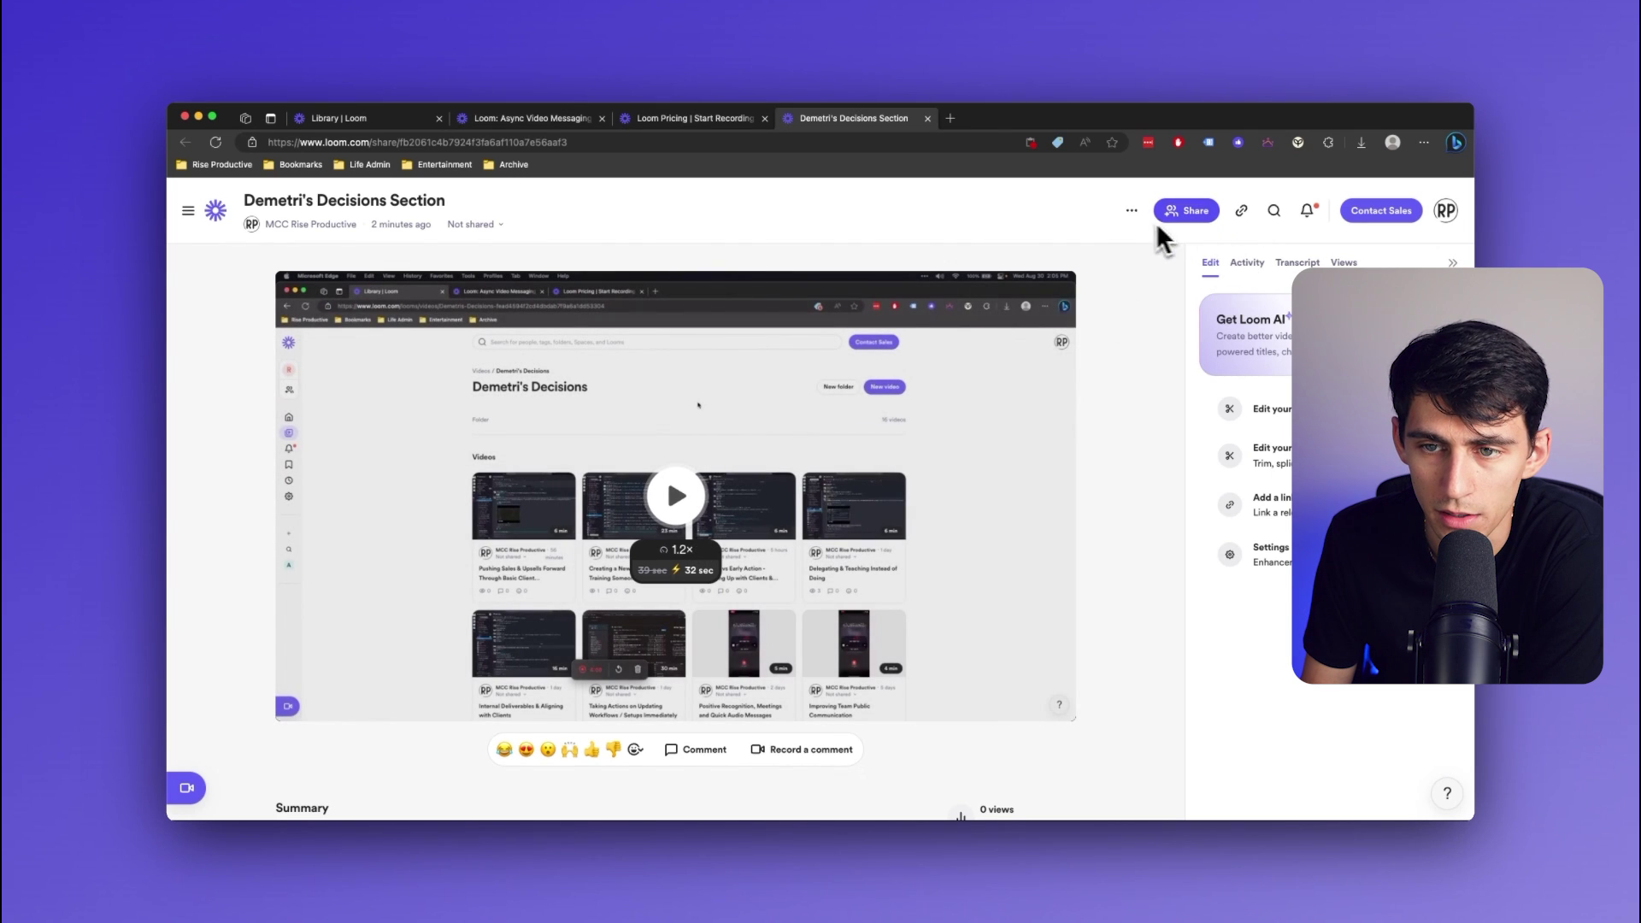
click(1131, 210)
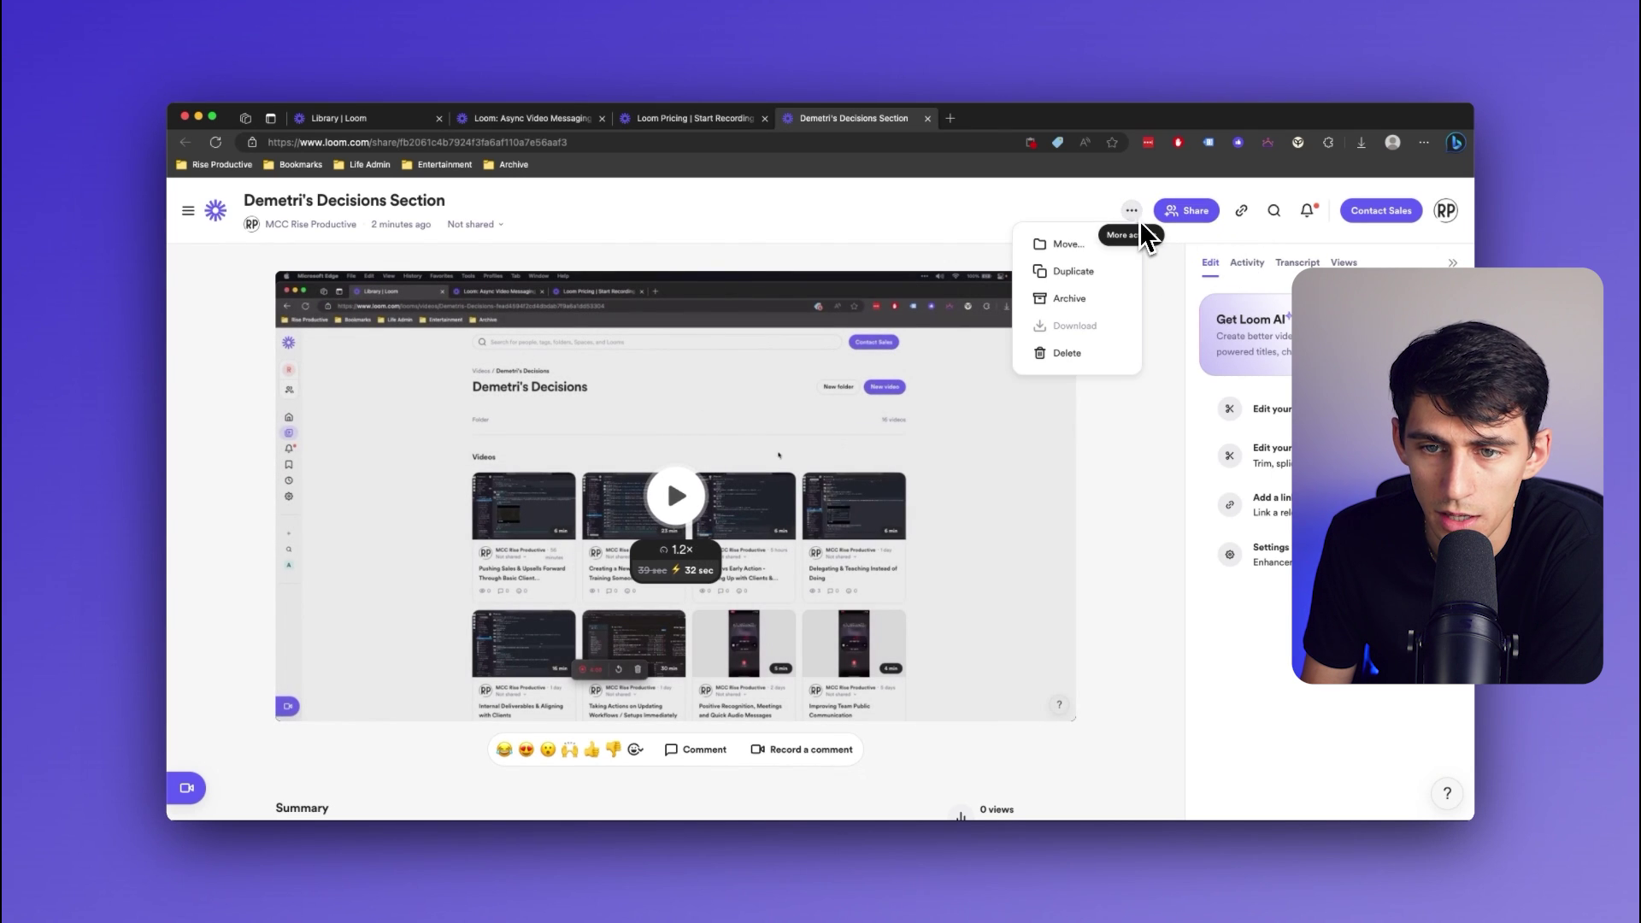
Step: Review the Move-to-folder options without moving the video, then return to My Library
click(1082, 252)
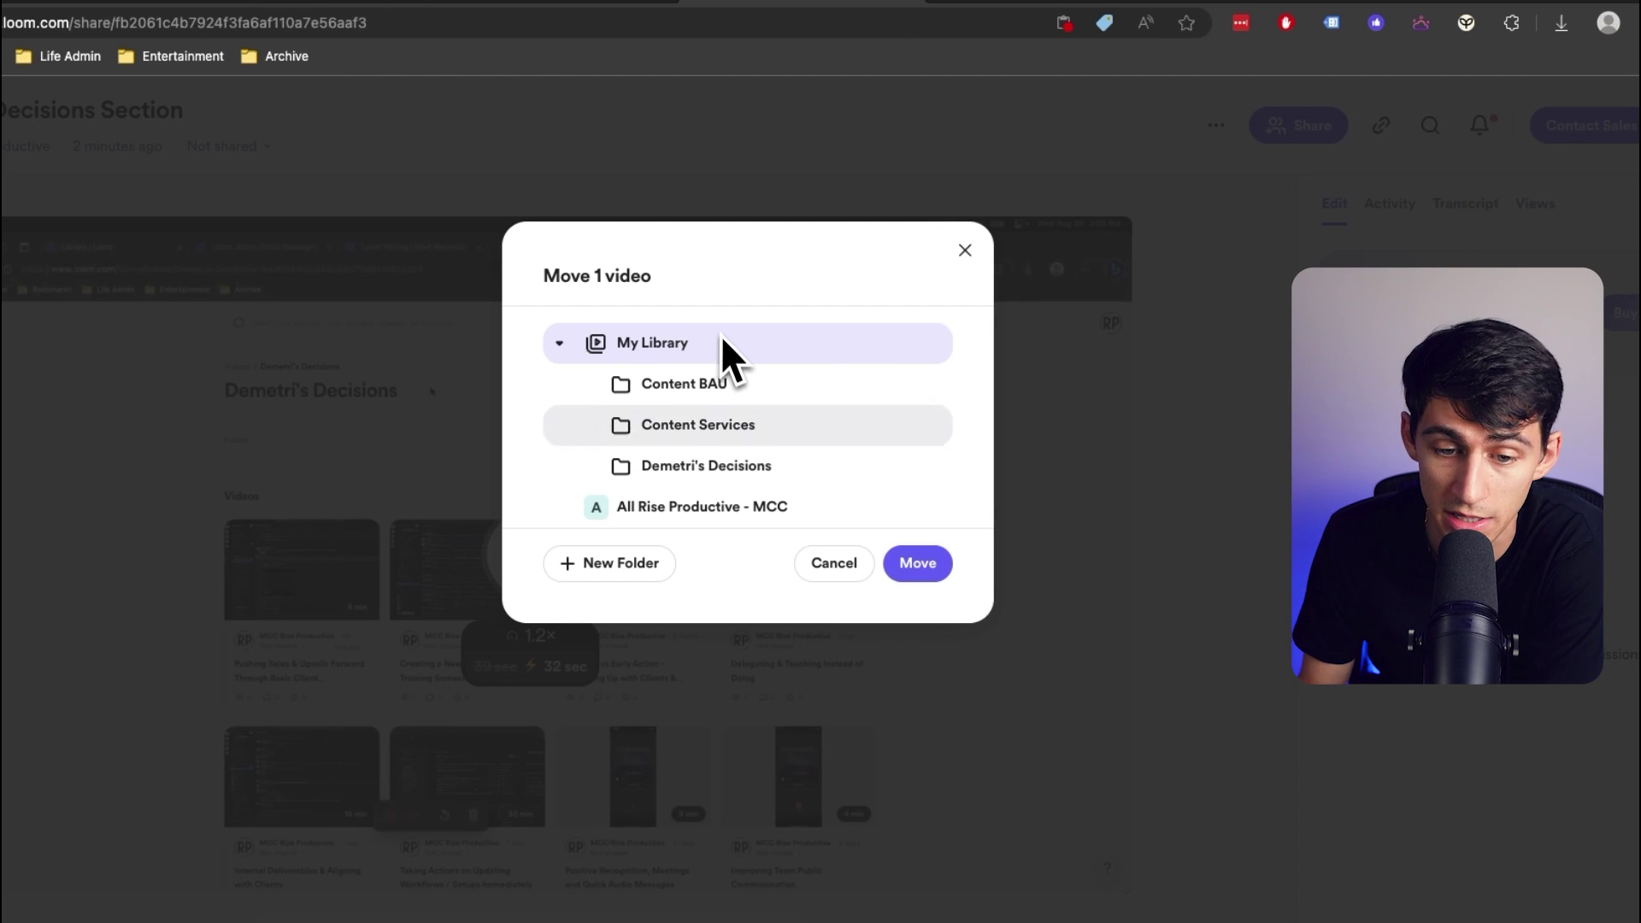
click(893, 563)
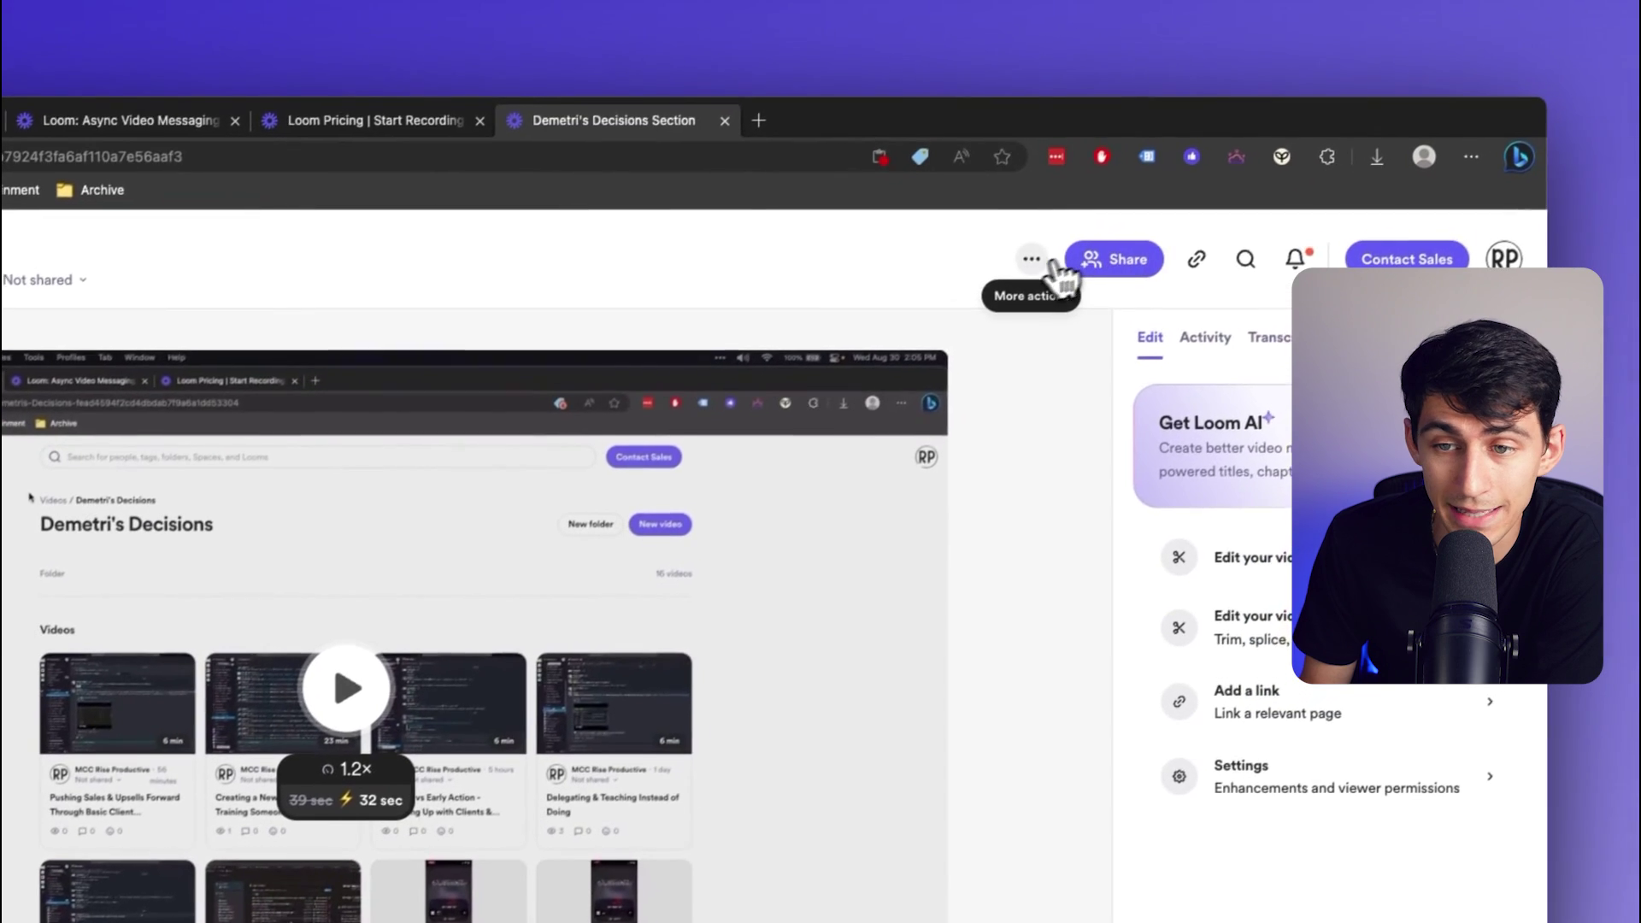
click(1216, 124)
click(176, 265)
scroll(898, 496, down, 10)
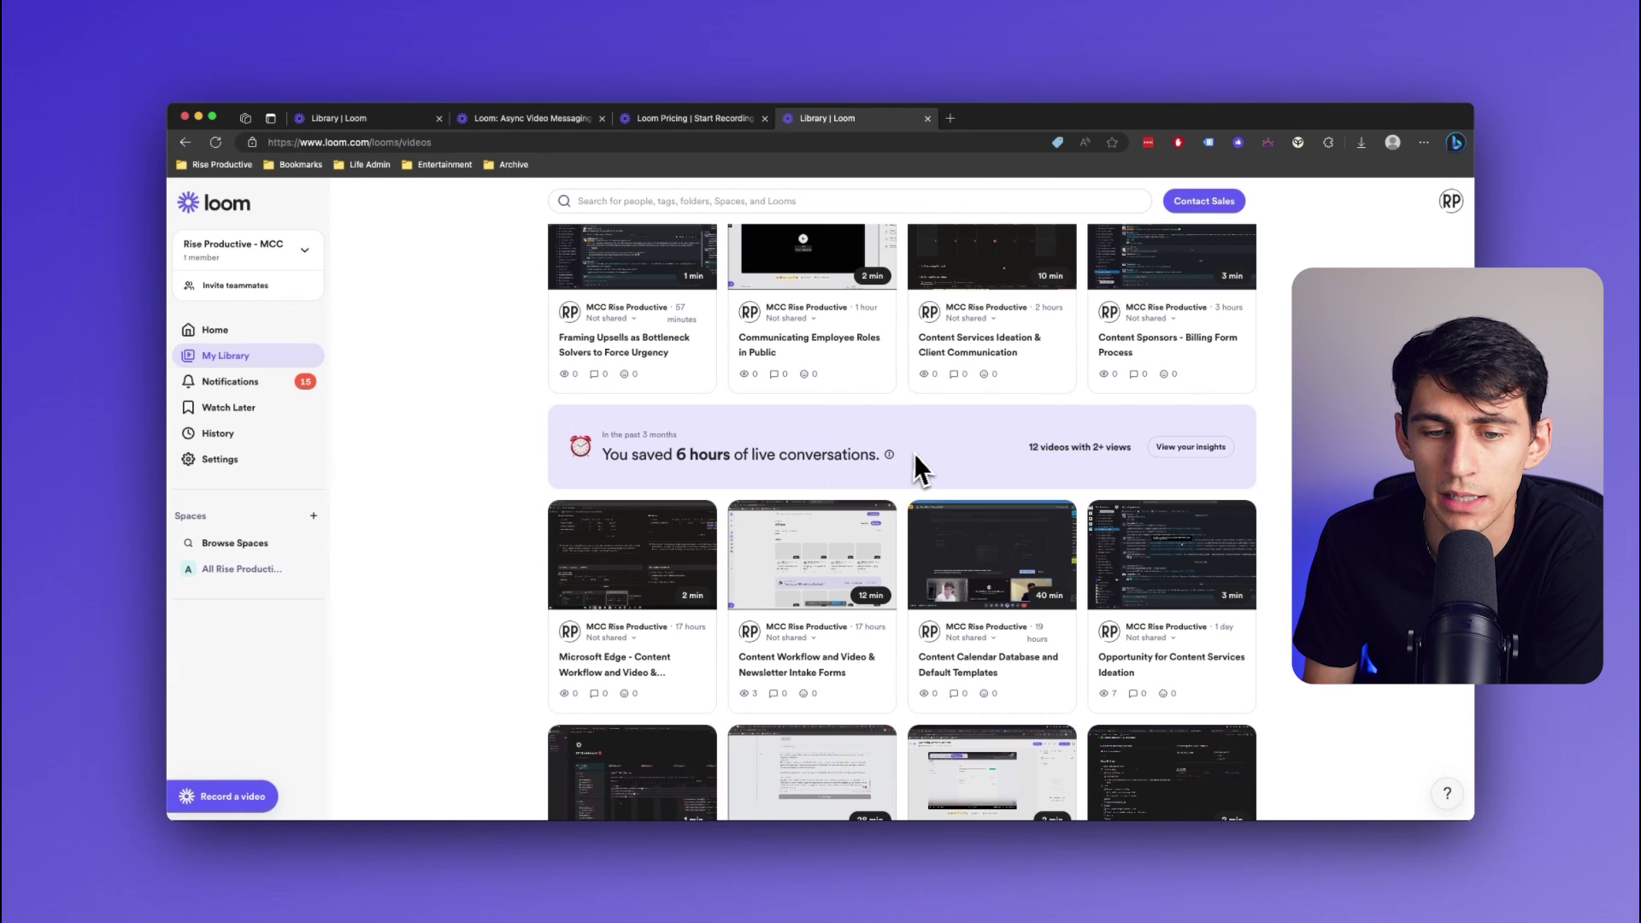
mouse_move(894, 462)
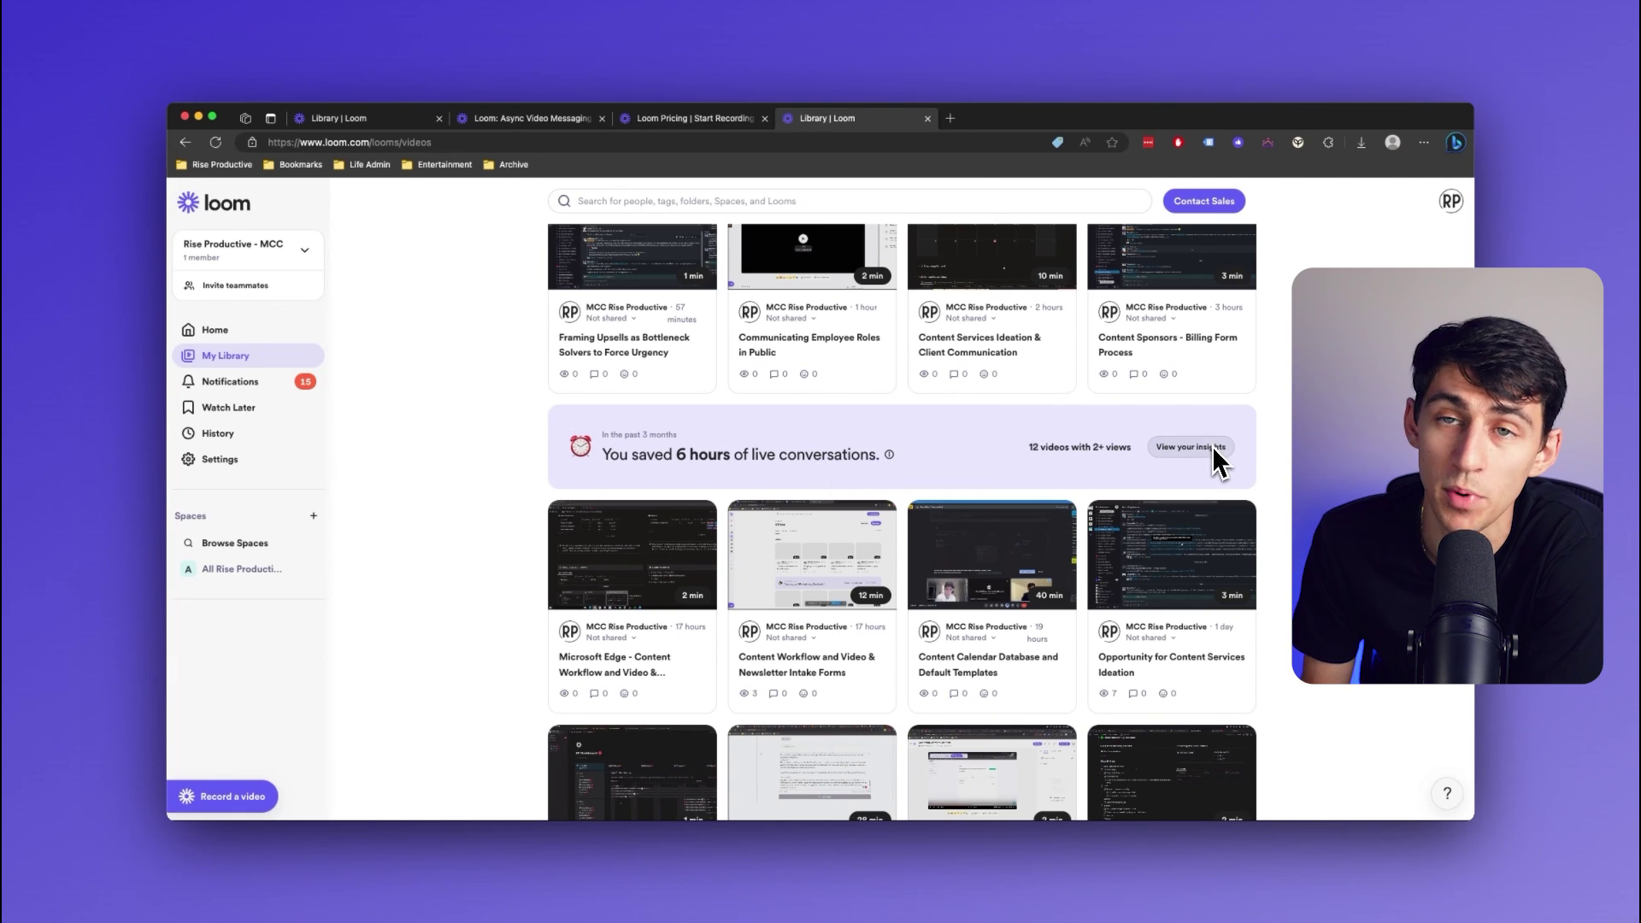
scroll(1214, 449, up, 1)
scroll(1218, 464, up, 3)
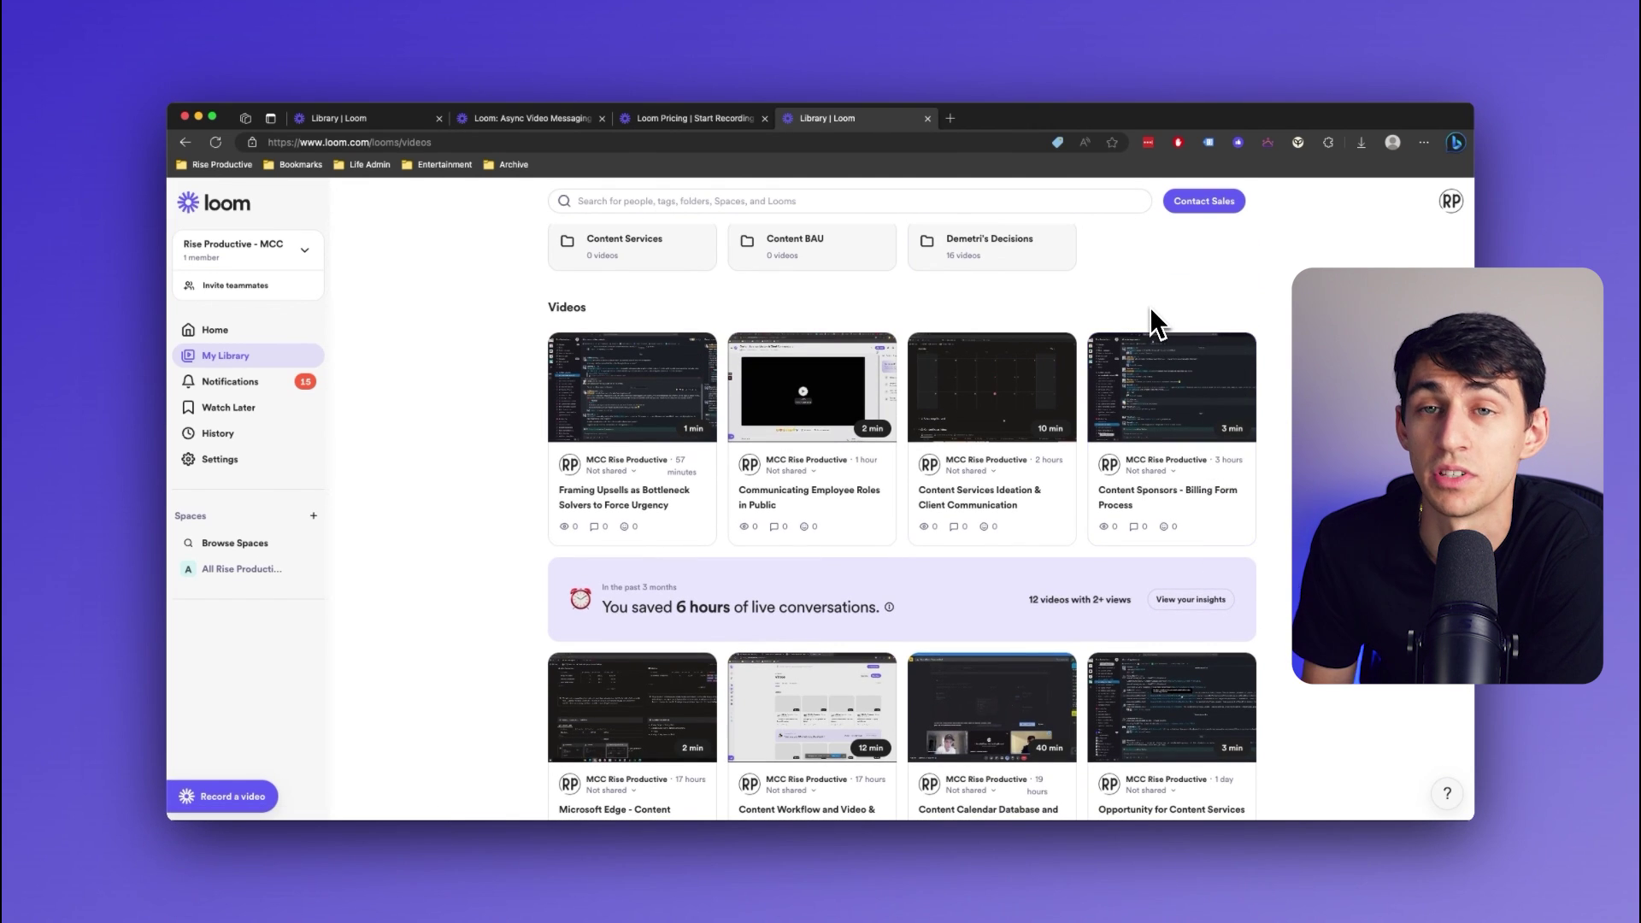